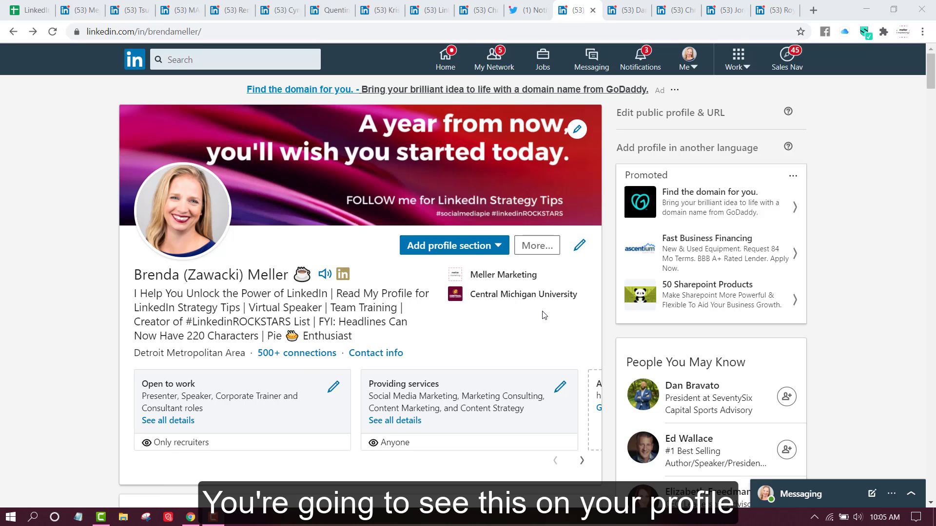
# Feature the #FridayShout 10/9/20 post in the profile's Featured section.
pyautogui.scroll(-7, 544, 315)
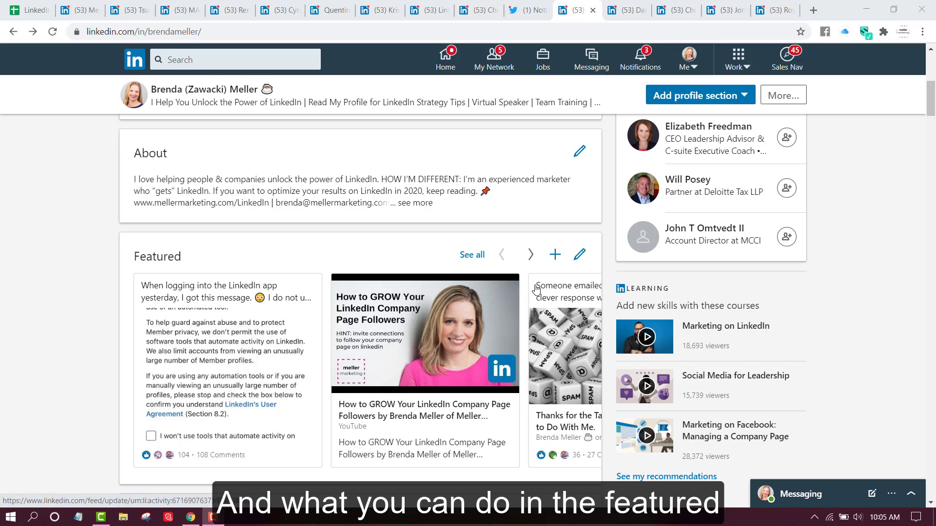
pyautogui.click(556, 255)
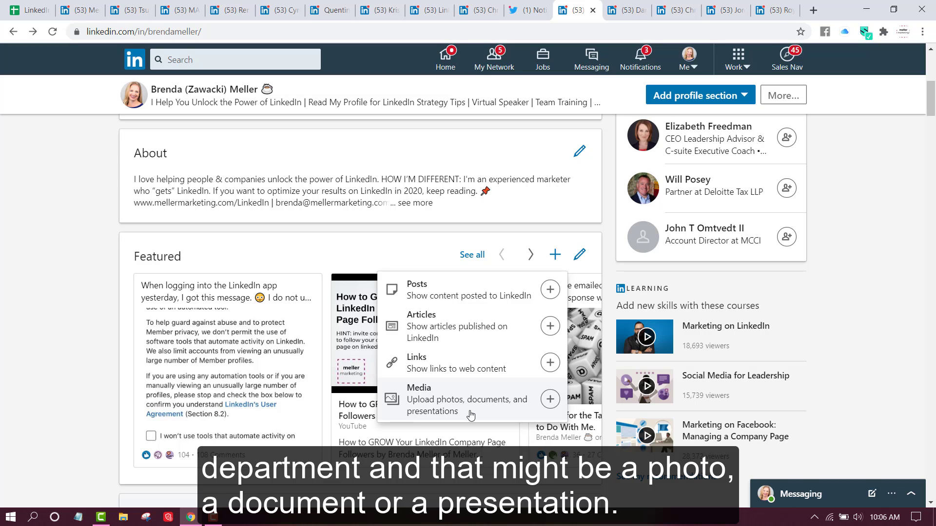
pyautogui.click(550, 291)
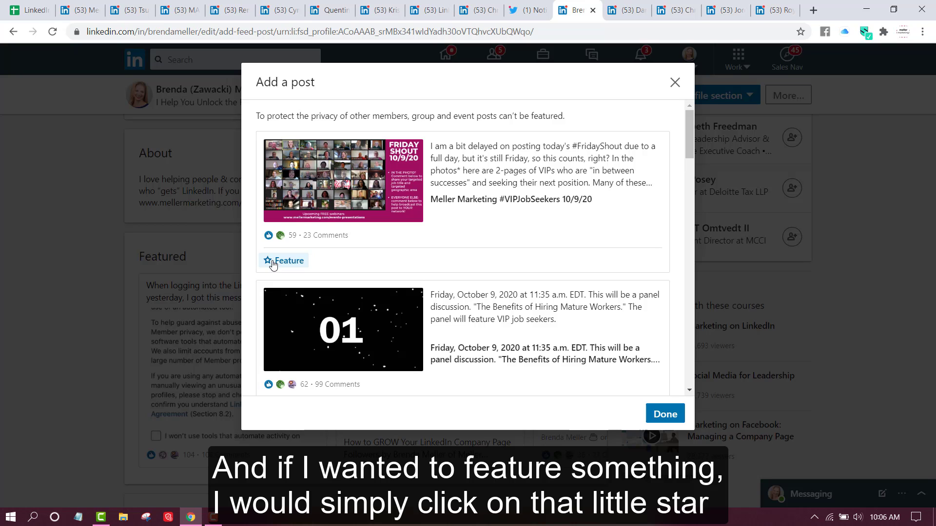
pyautogui.click(271, 262)
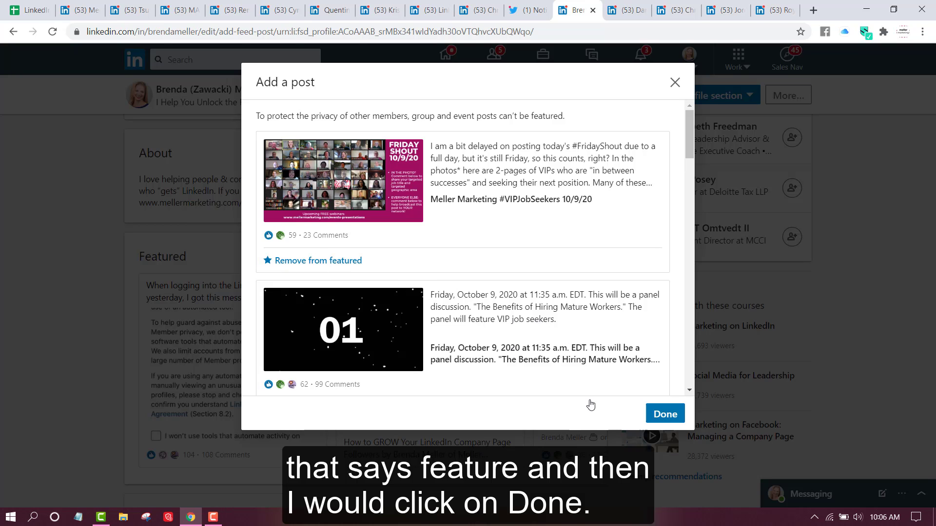
pyautogui.click(666, 414)
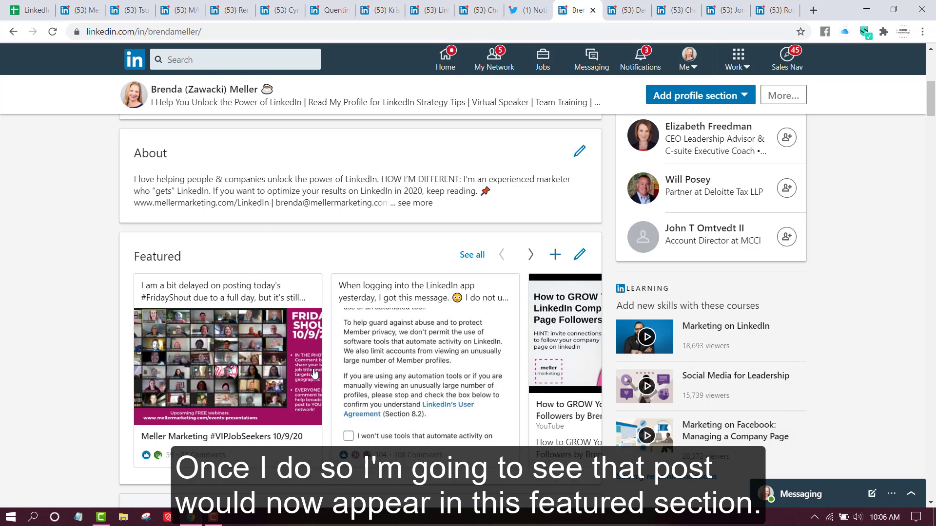
# Add the published article on "What Tech Do You Use?" to the profile's Featured section.
pyautogui.click(555, 253)
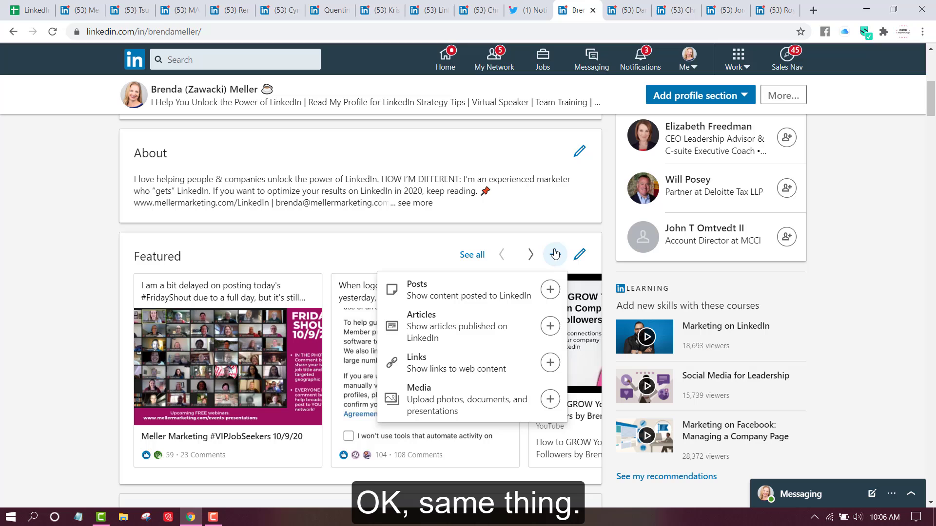
pyautogui.click(551, 327)
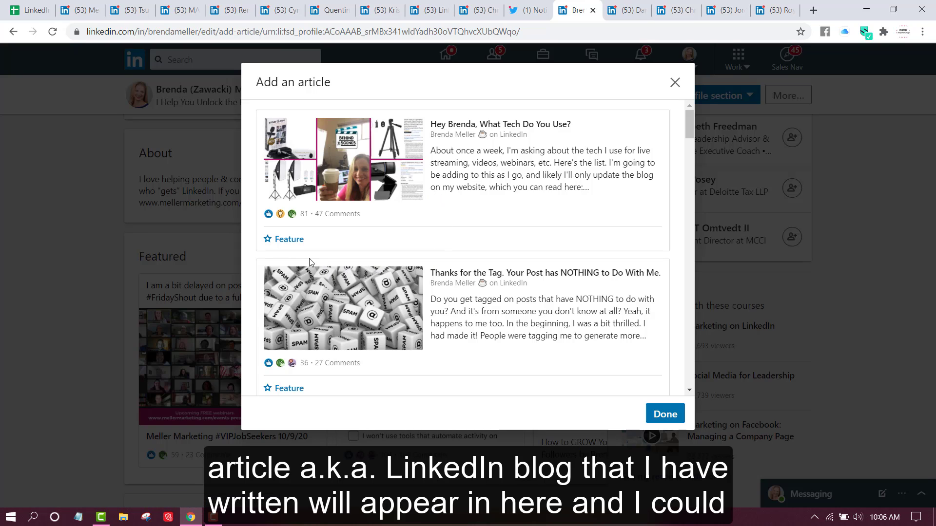
pyautogui.click(288, 239)
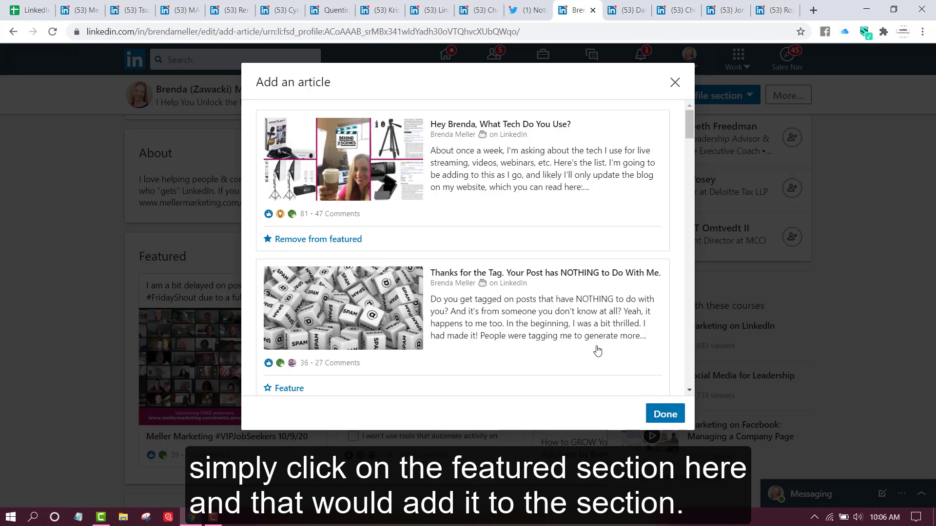
pyautogui.click(665, 413)
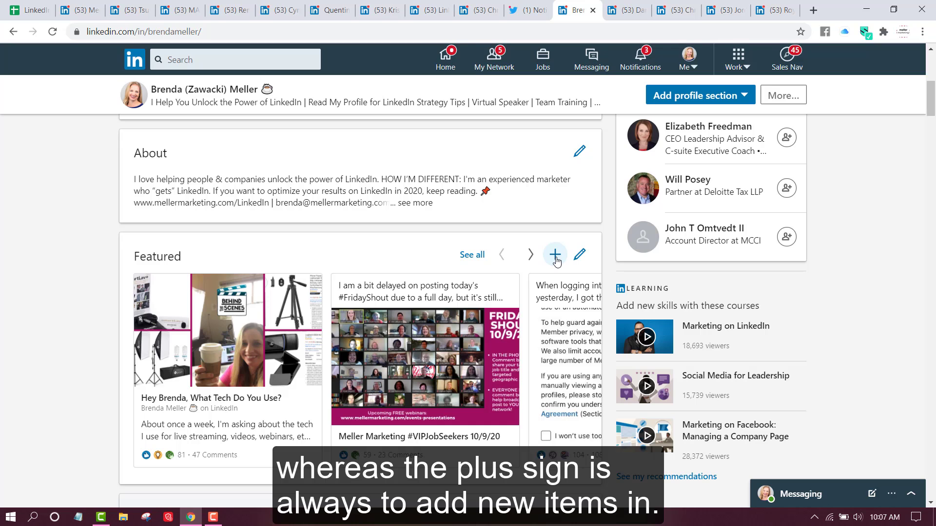
# Open the Featured list for editing and move the #FridayShout post to the first position.
pyautogui.click(582, 258)
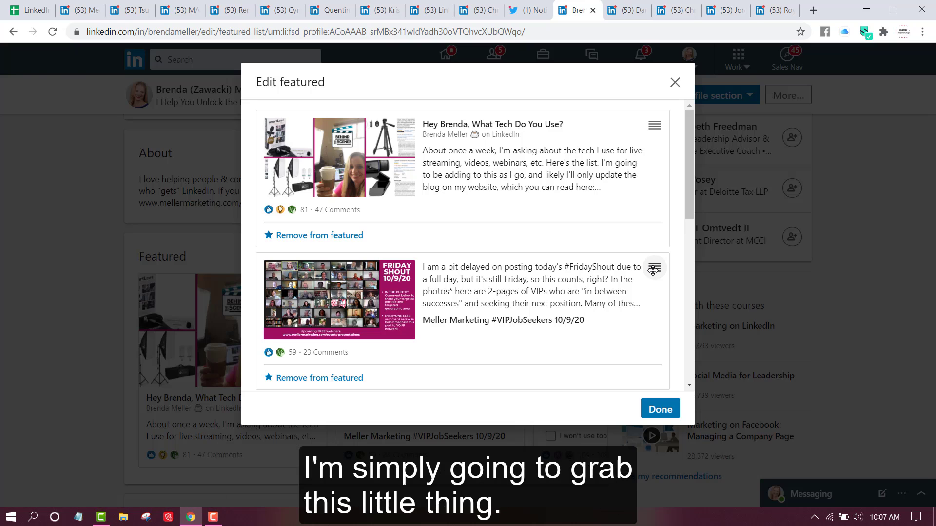
pyautogui.moveTo(653, 270); pyautogui.dragTo(657, 131)
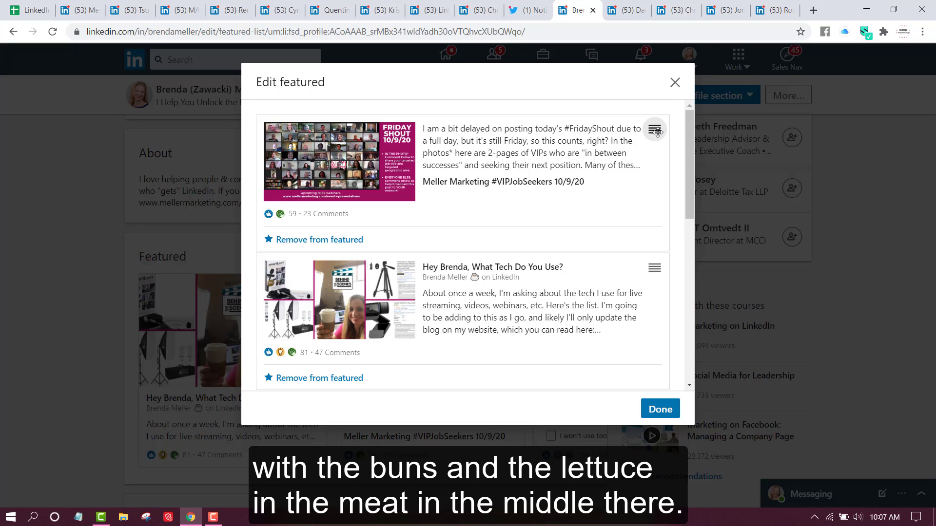
pyautogui.moveTo(656, 132); pyautogui.dragTo(653, 137)
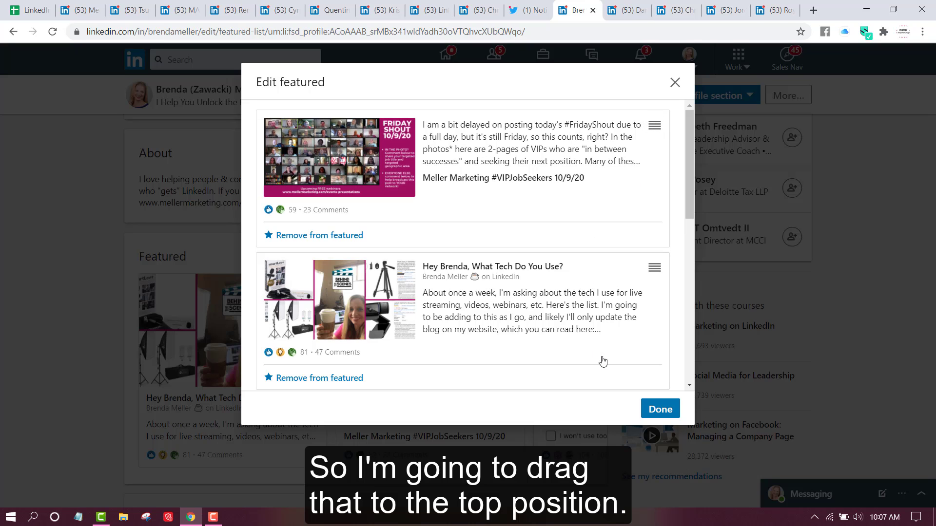
# Move the "How to GROW Your LinkedIn Company Page Followers" video above the automation-tools post, finish editing, and dismiss the notification.
pyautogui.scroll(-2, 655, 328)
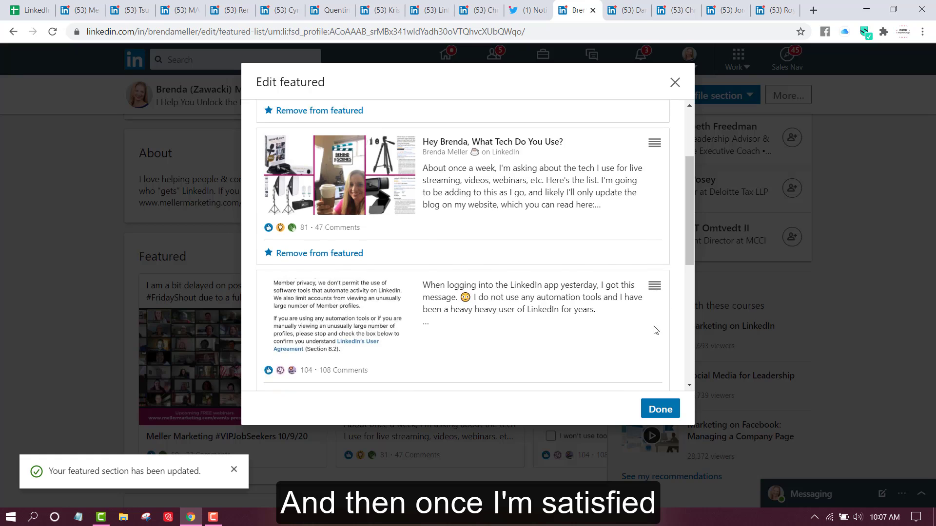
pyautogui.scroll(-2, 656, 331)
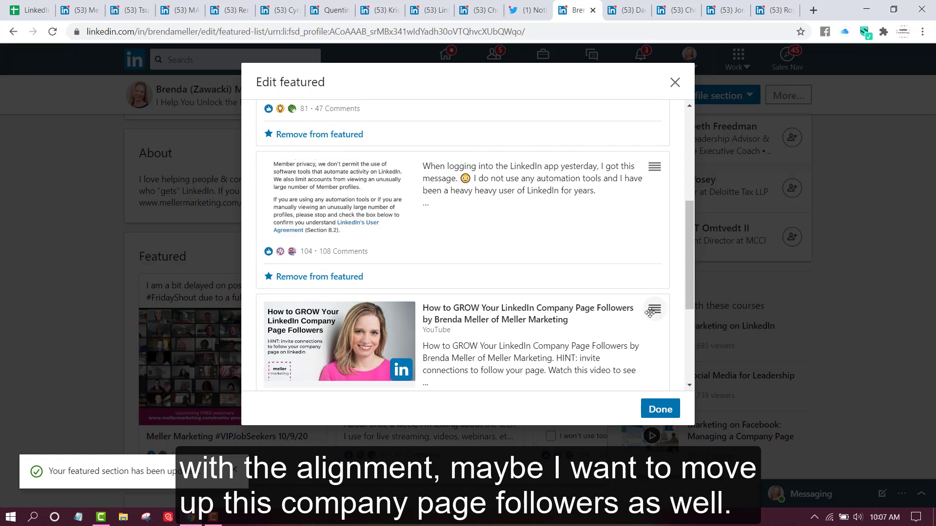
pyautogui.moveTo(652, 308); pyautogui.dragTo(647, 152)
pyautogui.scroll(4, 643, 236)
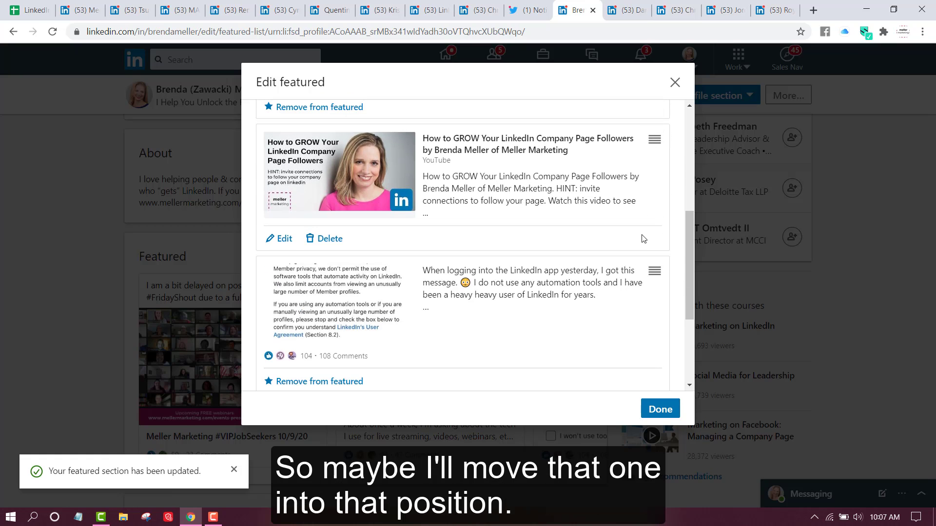
pyautogui.scroll(-1, 625, 300)
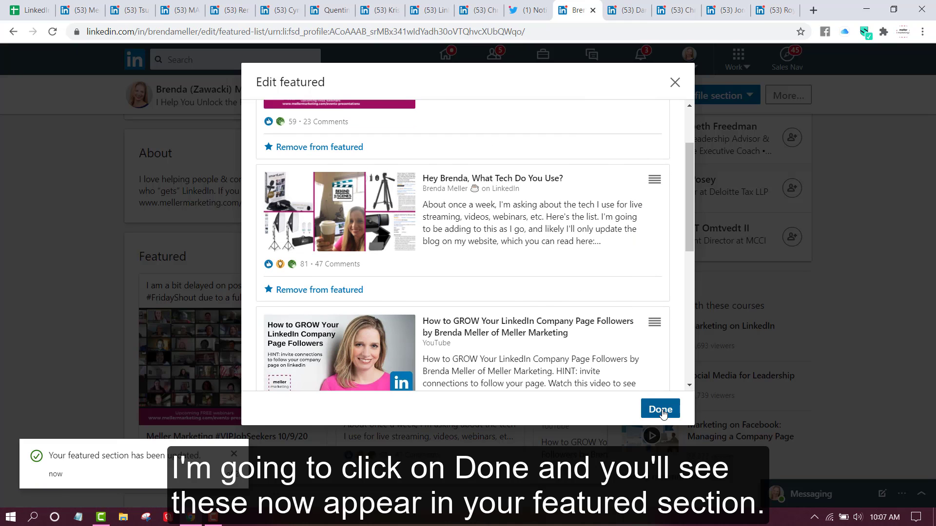
pyautogui.click(661, 410)
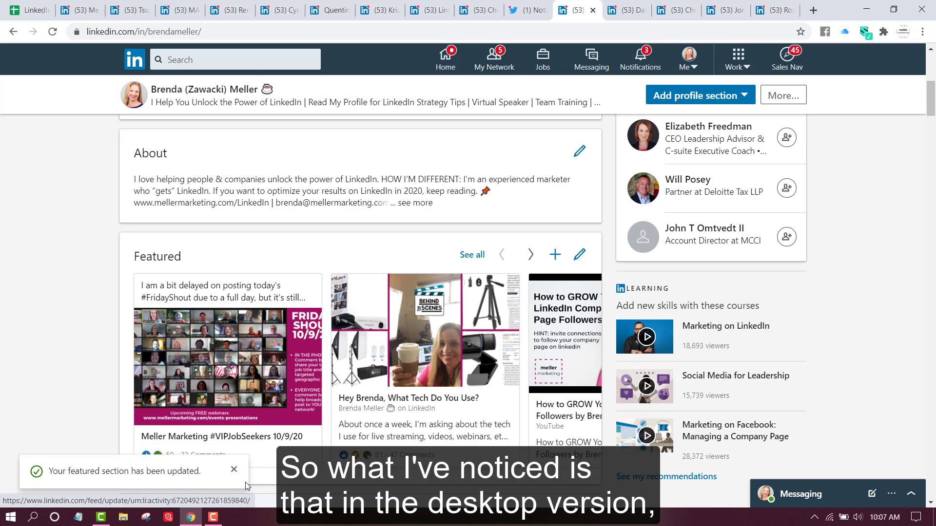
pyautogui.click(235, 471)
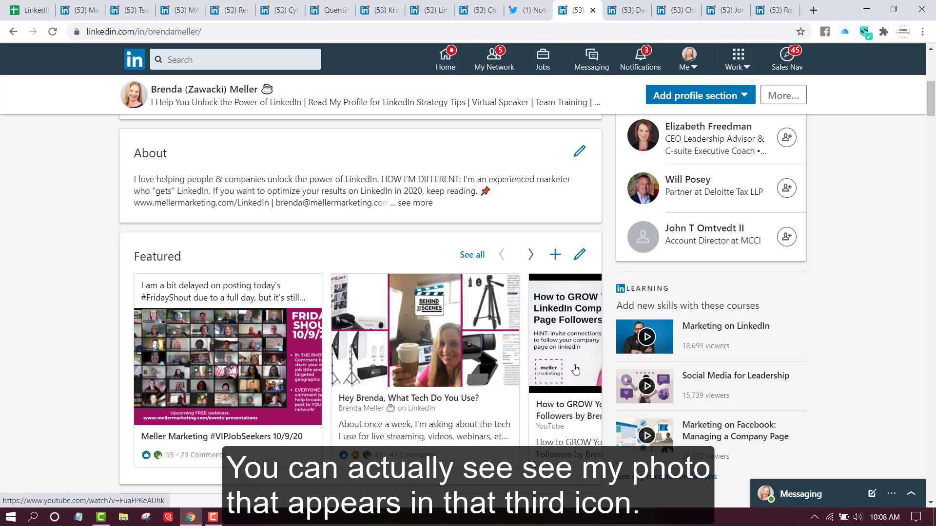
# Browse the Featured carousel through to its last item and return to the first one.
pyautogui.click(530, 254)
pyautogui.click(530, 254)
pyautogui.click(531, 255)
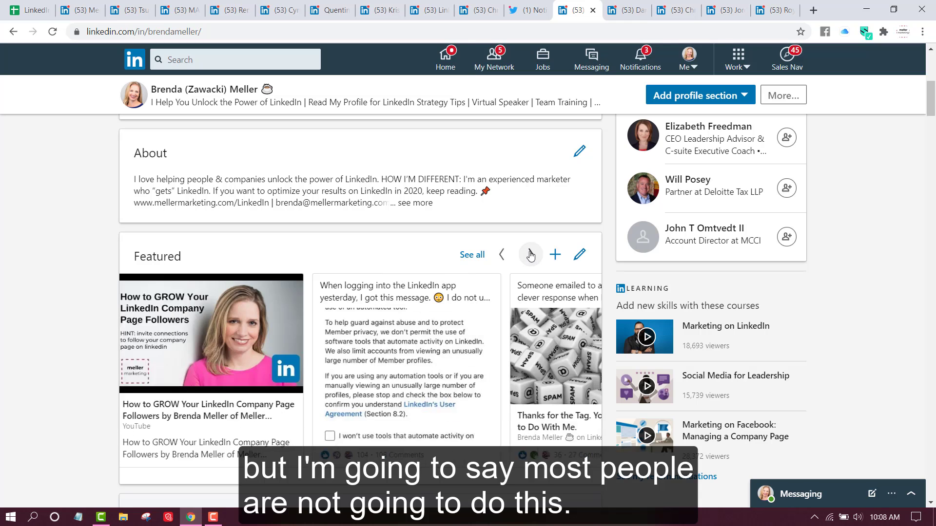
pyautogui.click(530, 255)
pyautogui.click(530, 255)
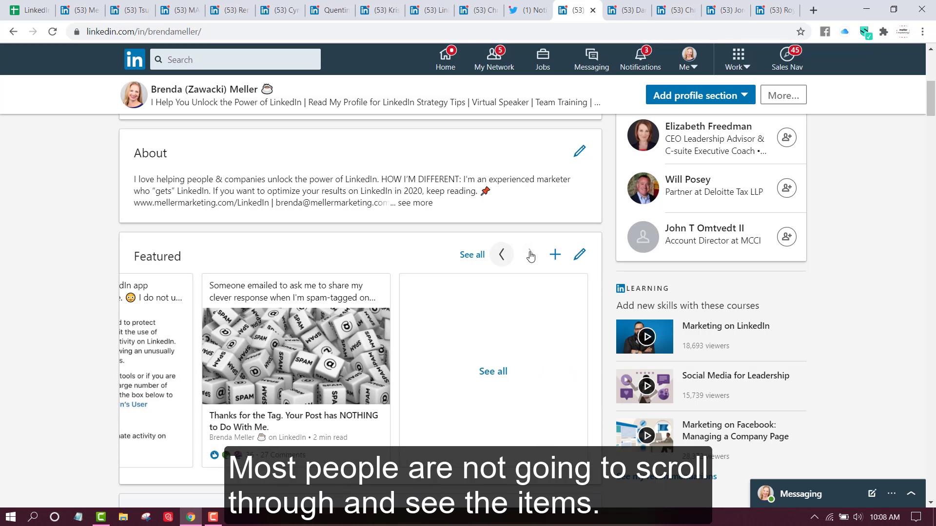
pyautogui.click(500, 255)
pyautogui.click(501, 255)
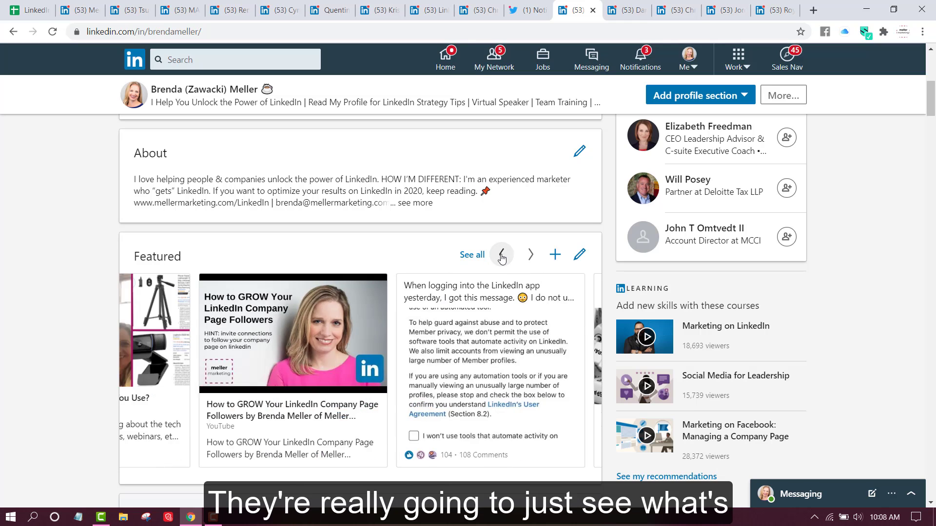
pyautogui.click(501, 254)
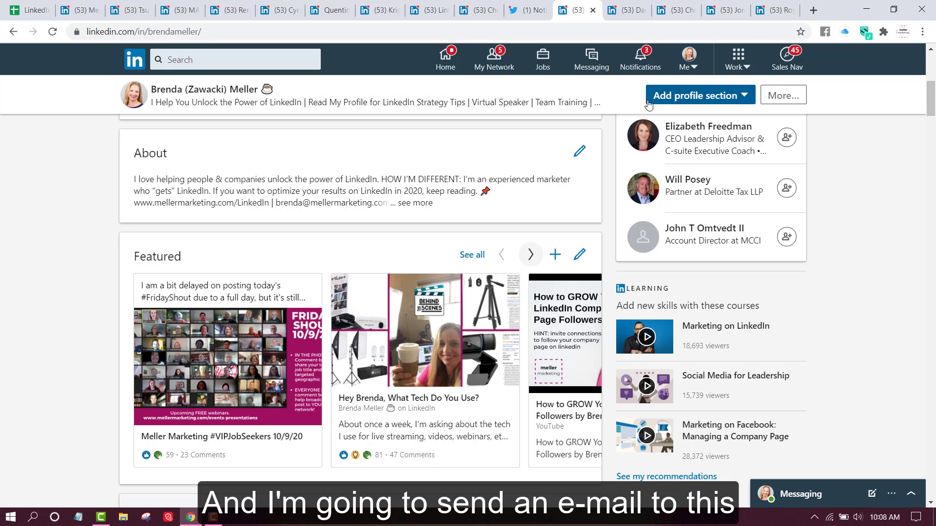
# Check three other members' open profiles for a Featured section below About, including the podcast host's and the financial coach's.
pyautogui.click(732, 10)
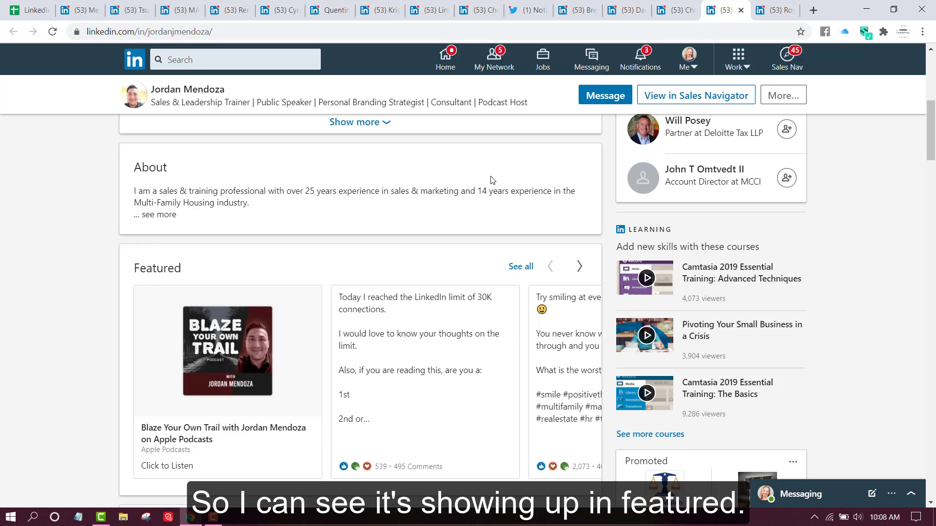
pyautogui.click(673, 11)
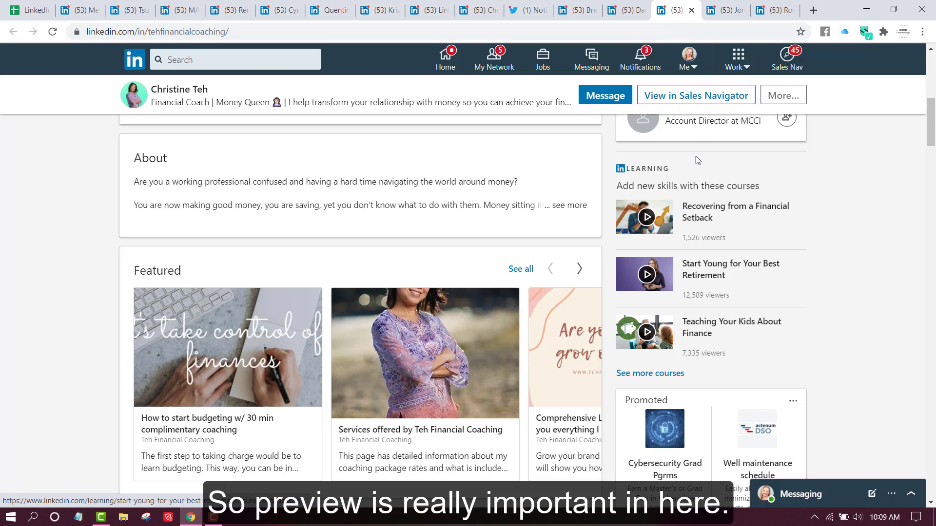
pyautogui.click(634, 14)
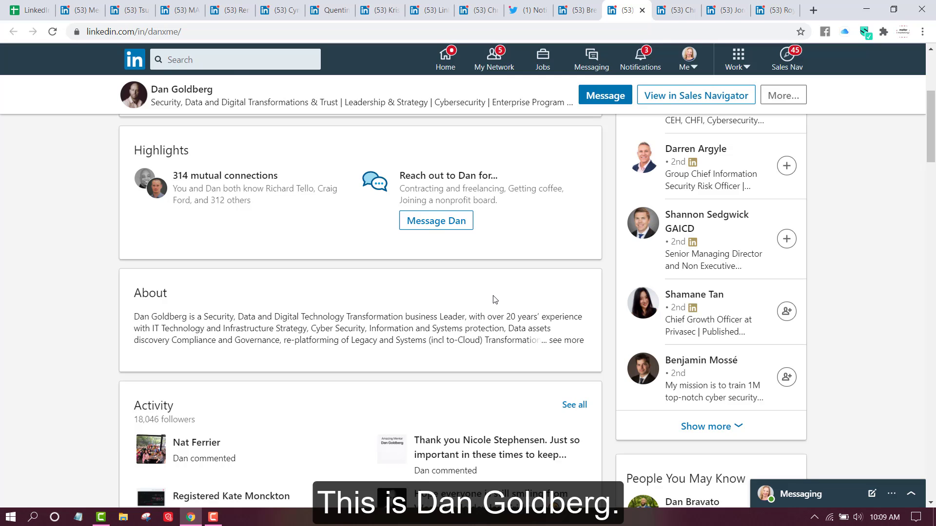
pyautogui.scroll(5, 495, 298)
pyautogui.scroll(-5, 495, 299)
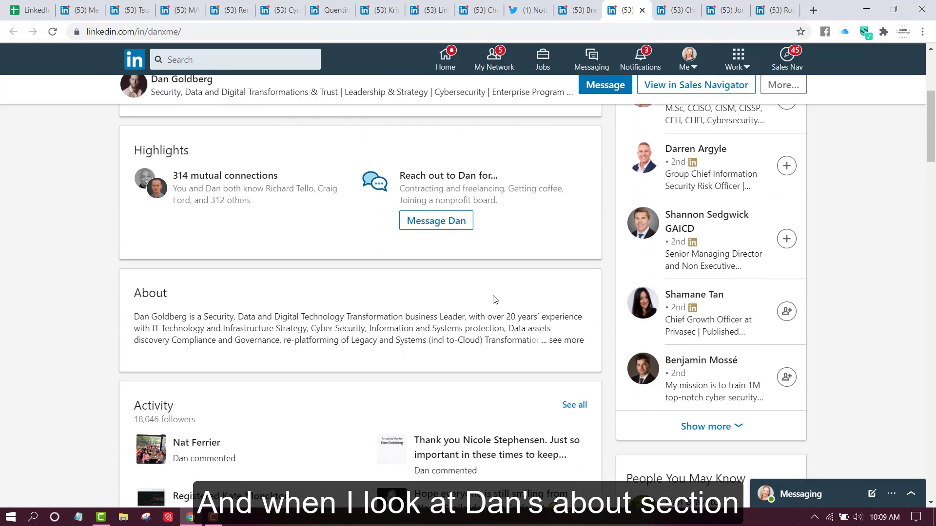
pyautogui.scroll(-1, 437, 295)
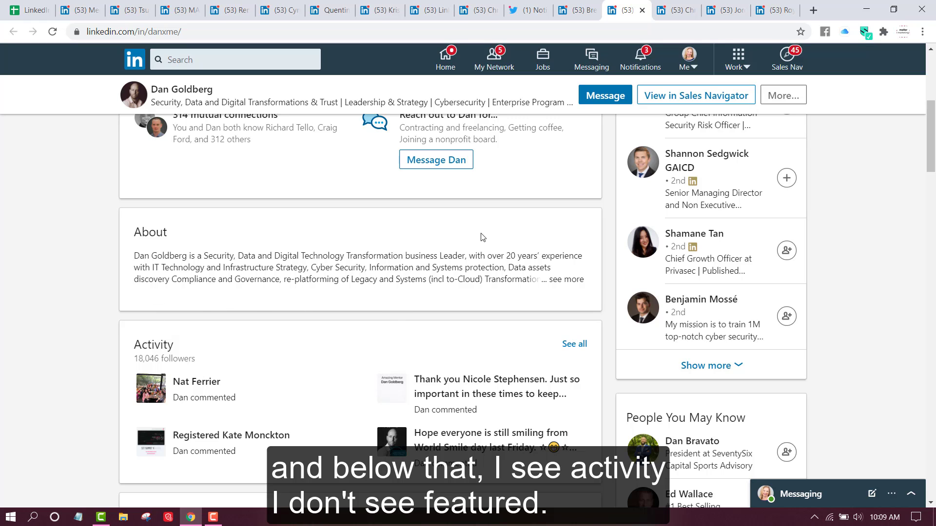
# Return to the own profile and view the Featured content types available when adding a profile section, without adding any.
pyautogui.click(580, 6)
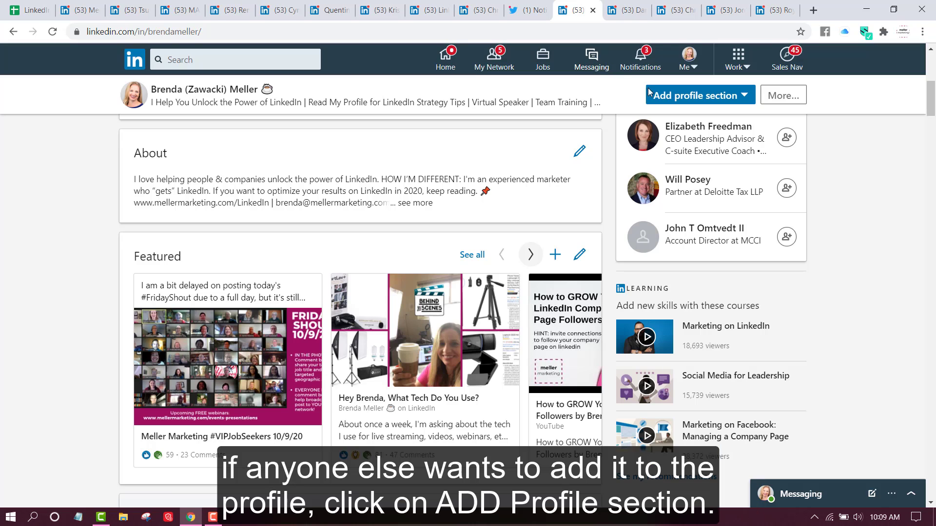
pyautogui.click(731, 97)
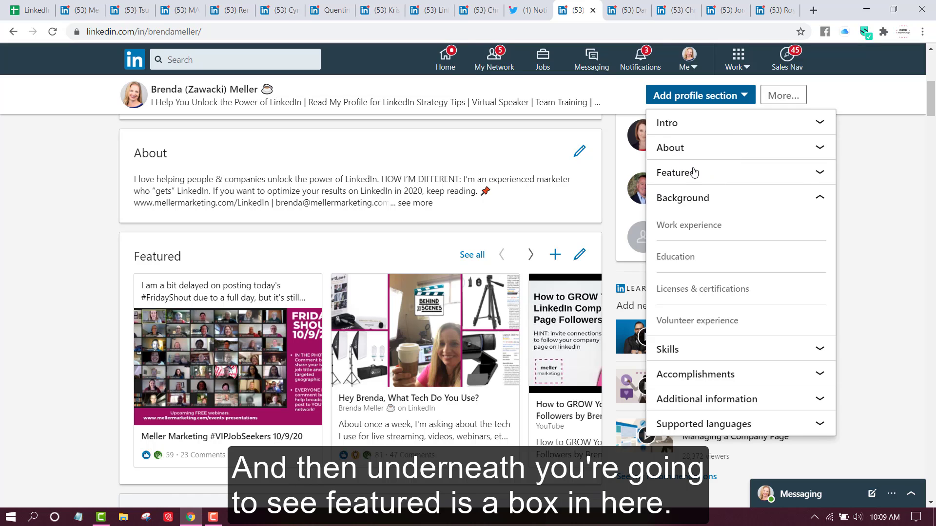
pyautogui.click(819, 174)
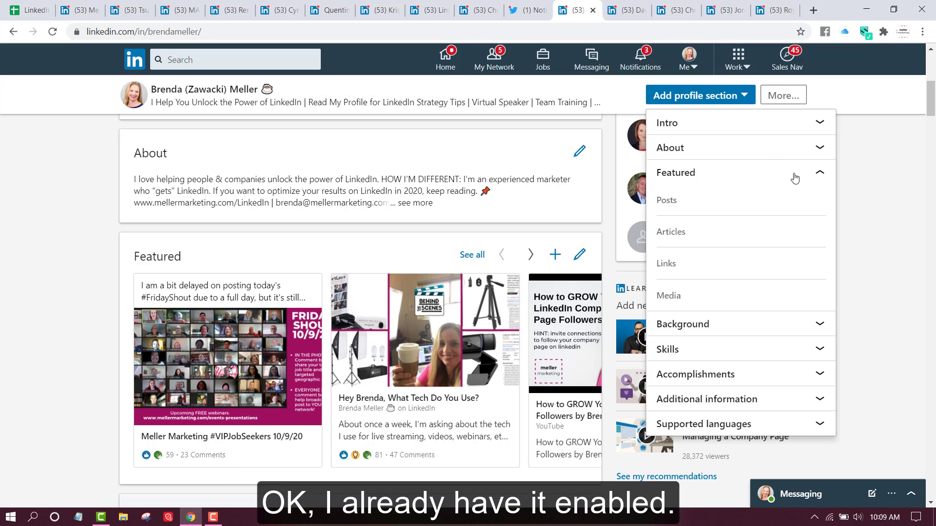
pyautogui.click(728, 94)
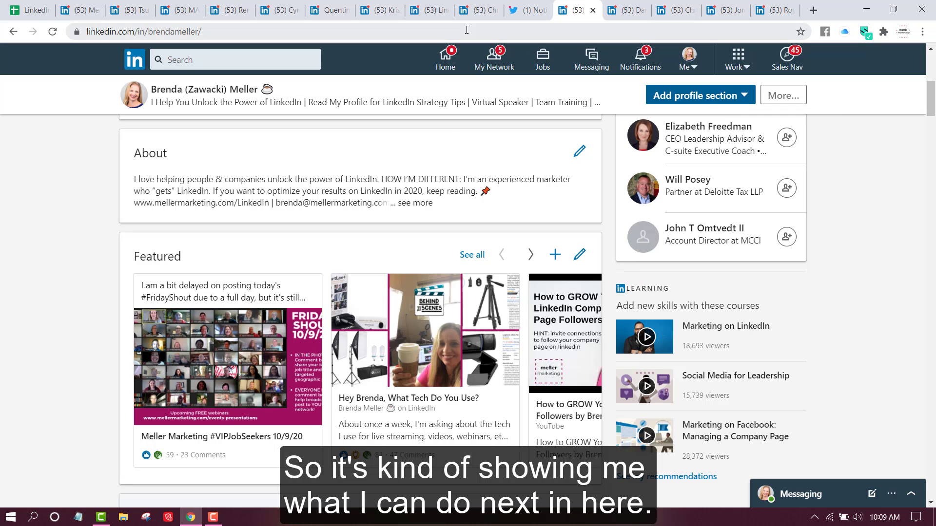
pyautogui.scroll(6, 417, 213)
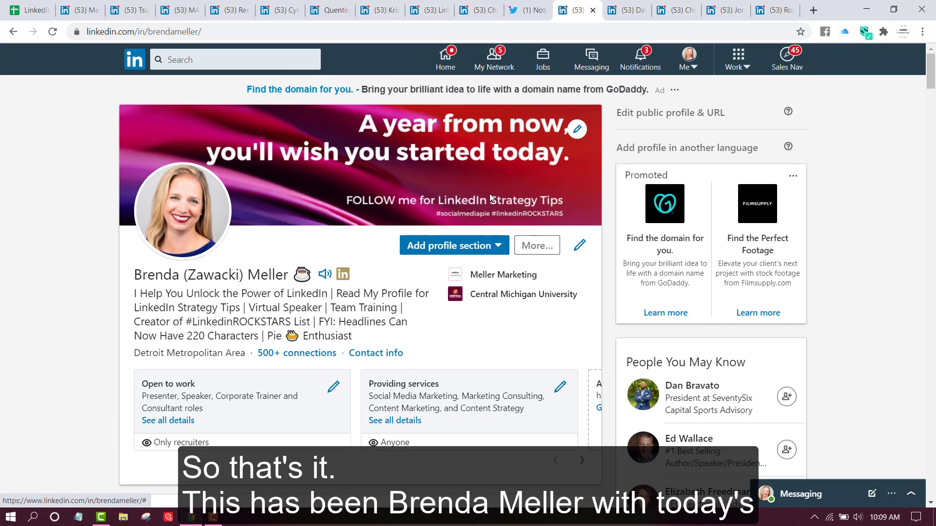